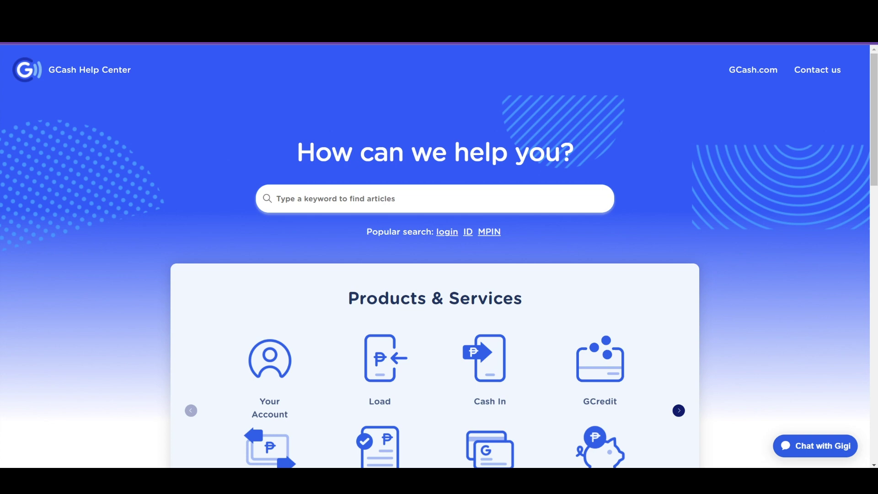
- Start a chat with the virtual assistant Gigi from the bottom-right button
{"action": "left_click", "coordinate": [812, 450]}
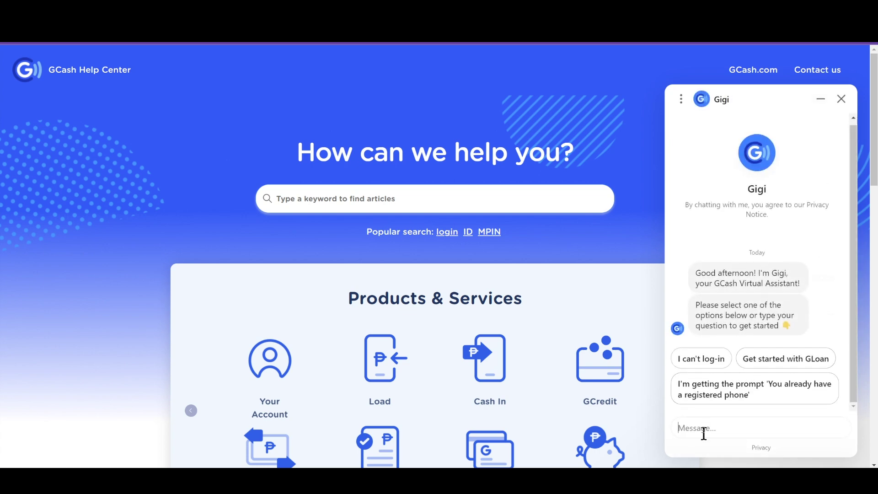
{"action": "type", "text": "Account Is On Hold"}
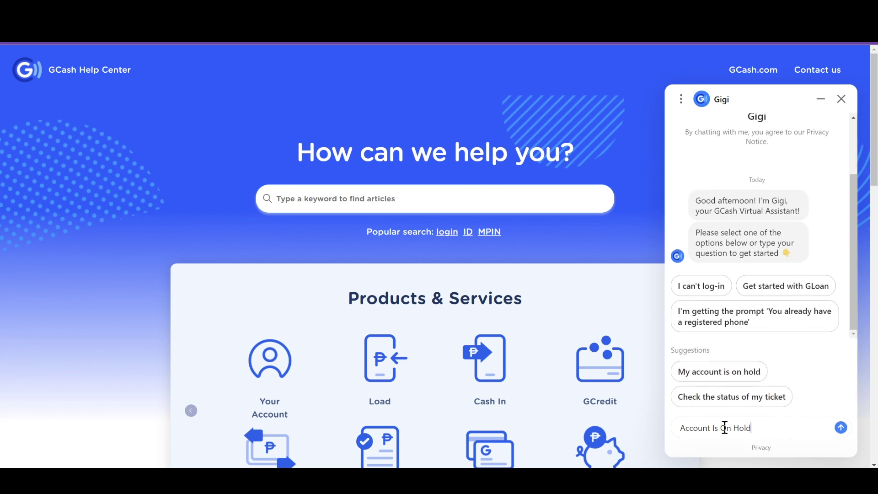
- Send Gigi 'My account is on hold' and review her reply about the sharing form
{"action": "left_click", "coordinate": [743, 374]}
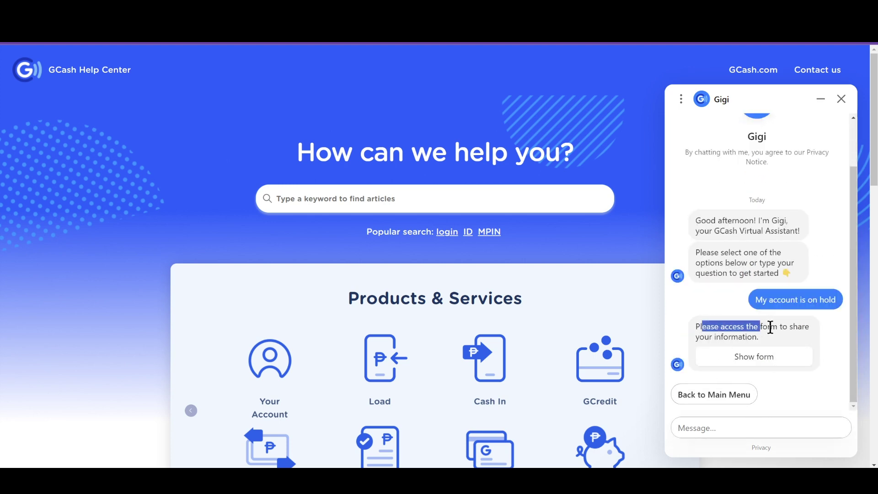
{"action": "left_click_drag", "start_coordinate": [698, 327], "coordinate": [823, 328]}
{"action": "left_click", "coordinate": [827, 336]}
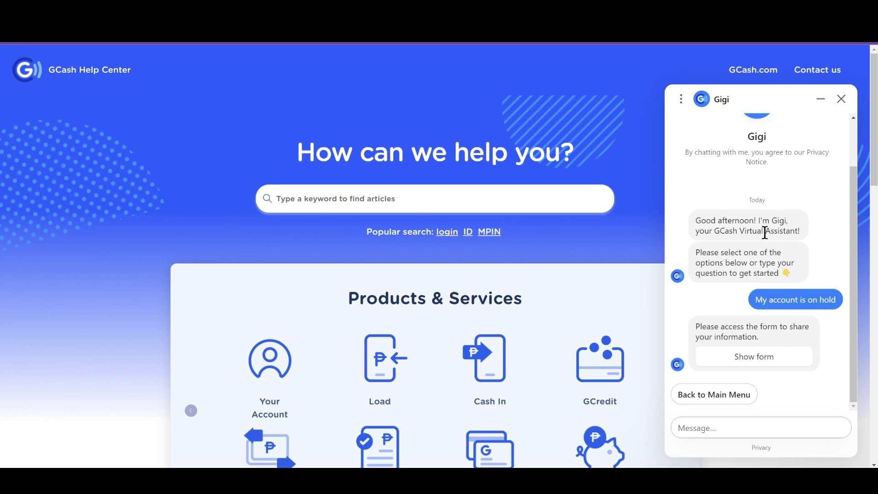
{"action": "left_click", "coordinate": [738, 354]}
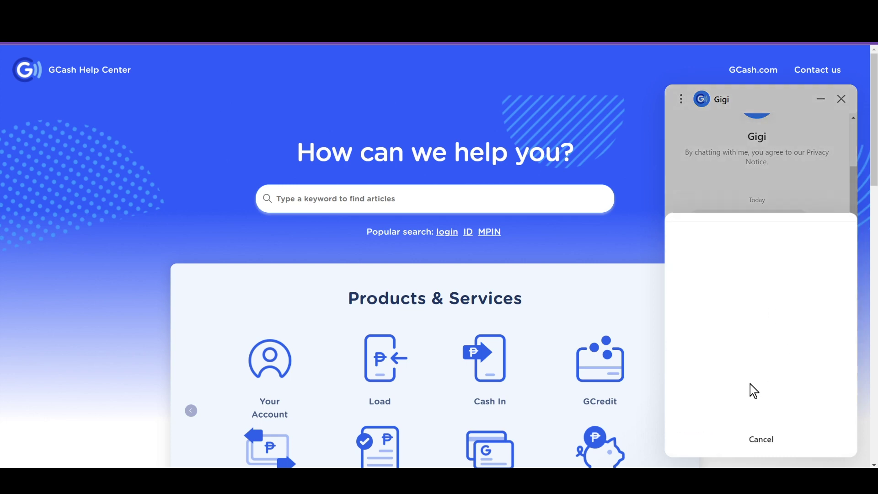